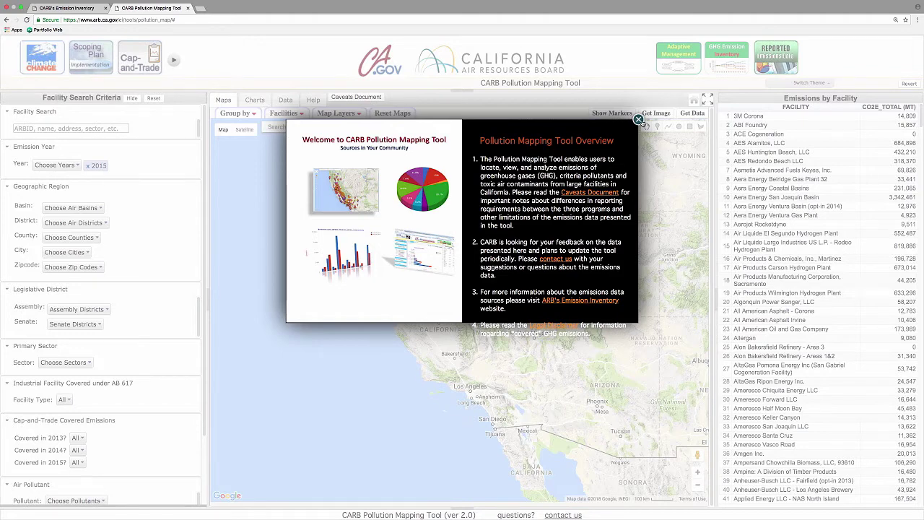
Dismiss the Pollution Mapping Tool Overview welcome dialog to reveal the California map.
{"action": "left_click", "coordinate": [640, 120]}
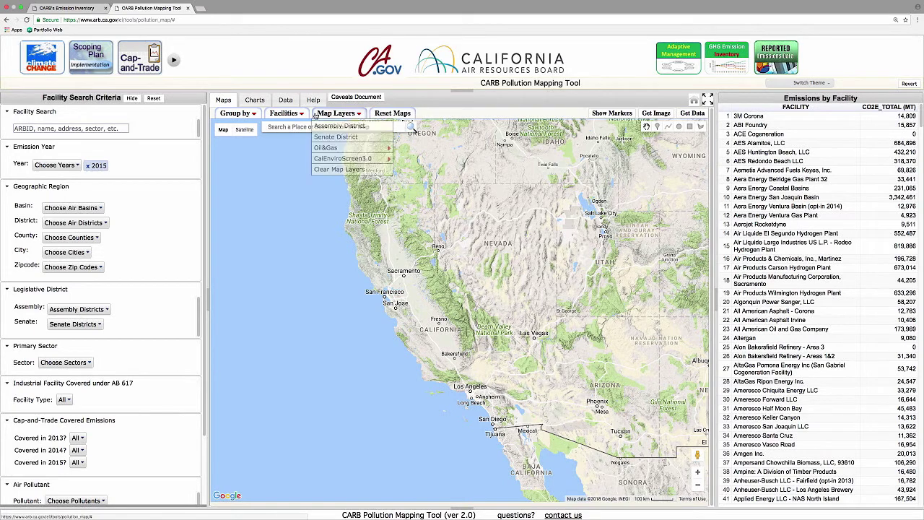
Look over the Pollutant filter options without changing them, then display facility markers statewide.
{"action": "mouse_move", "coordinate": [253, 117]}
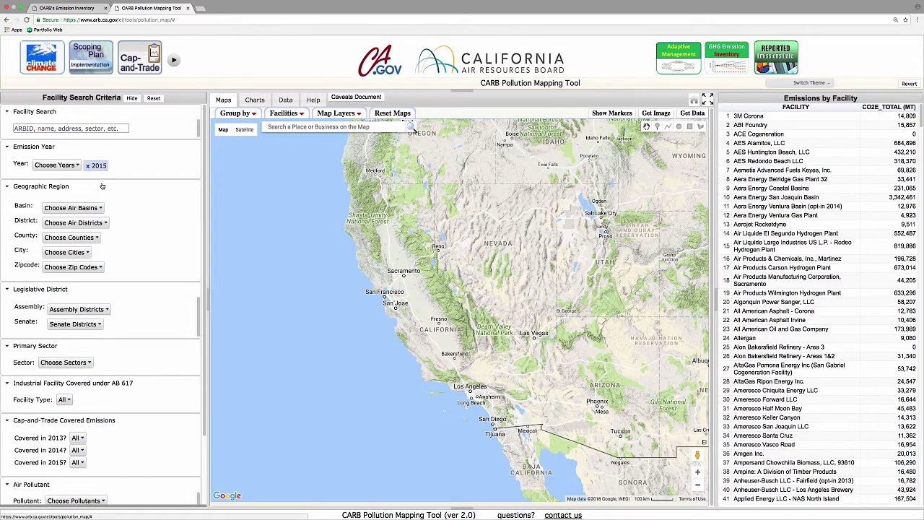
{"action": "scroll", "coordinate": [204, 315], "scroll_direction": "down", "scroll_amount": 1}
{"action": "scroll", "coordinate": [204, 315], "scroll_direction": "down", "scroll_amount": 3}
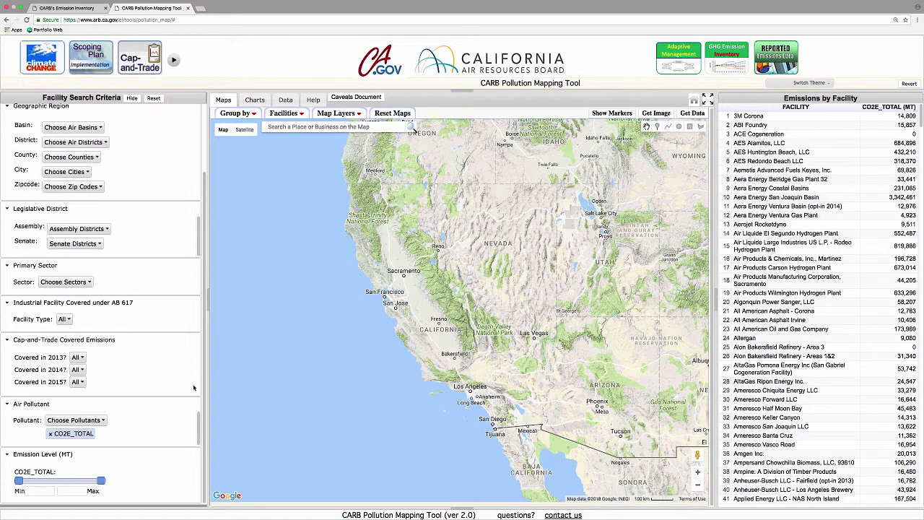
{"action": "left_click", "coordinate": [103, 421]}
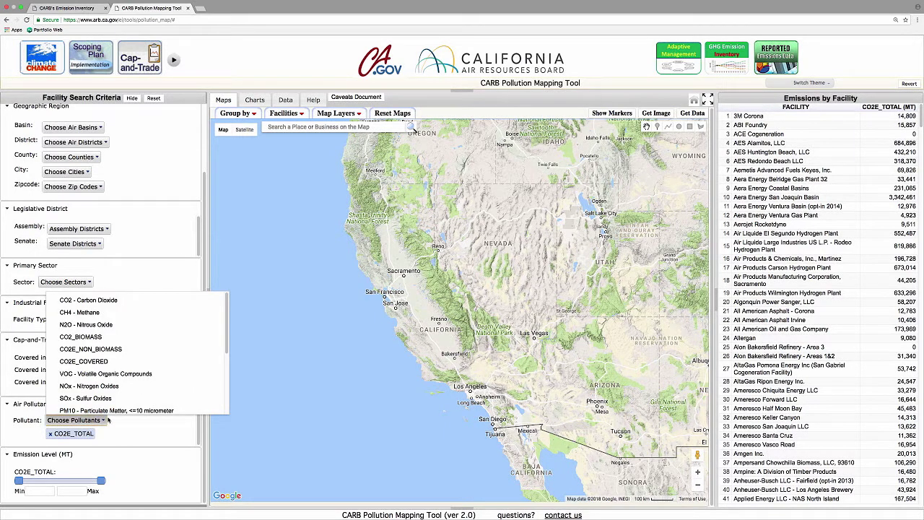
{"action": "left_click", "coordinate": [108, 421]}
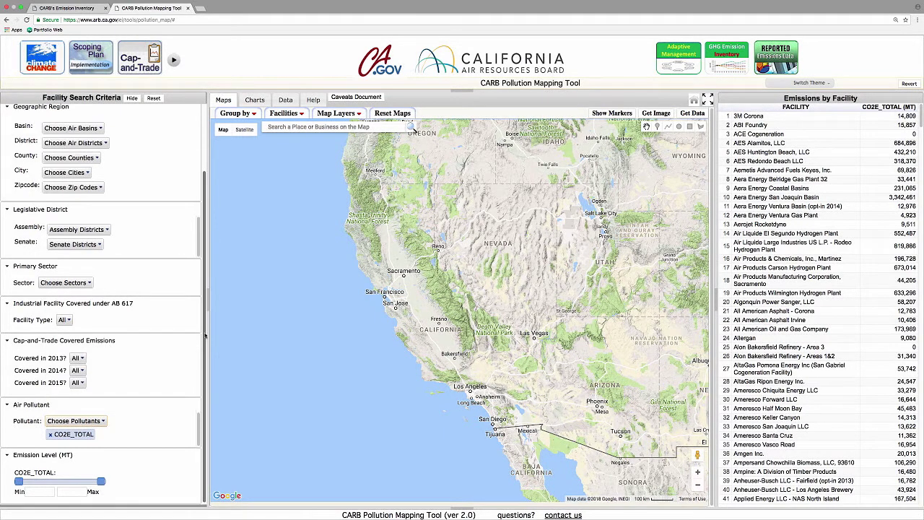
{"action": "scroll", "coordinate": [143, 179], "scroll_direction": "up", "scroll_amount": 3}
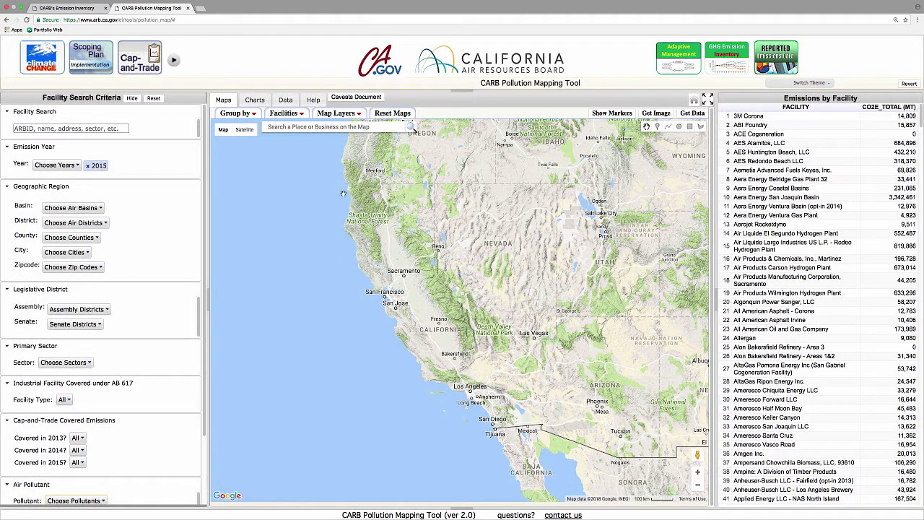
{"action": "left_click", "coordinate": [608, 114]}
Check the facility-type legend, hide the facility markers, and focus the Facility Search box.
{"action": "left_click", "coordinate": [285, 114]}
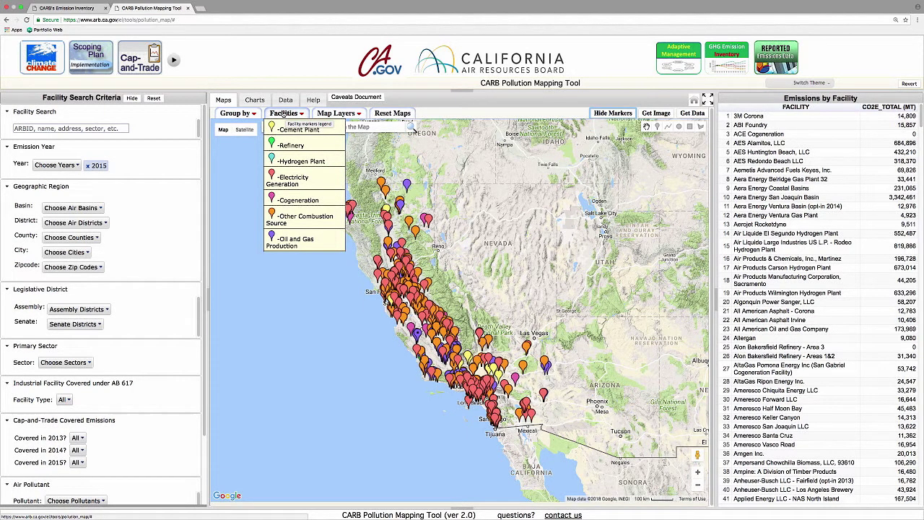
{"action": "left_click", "coordinate": [612, 113]}
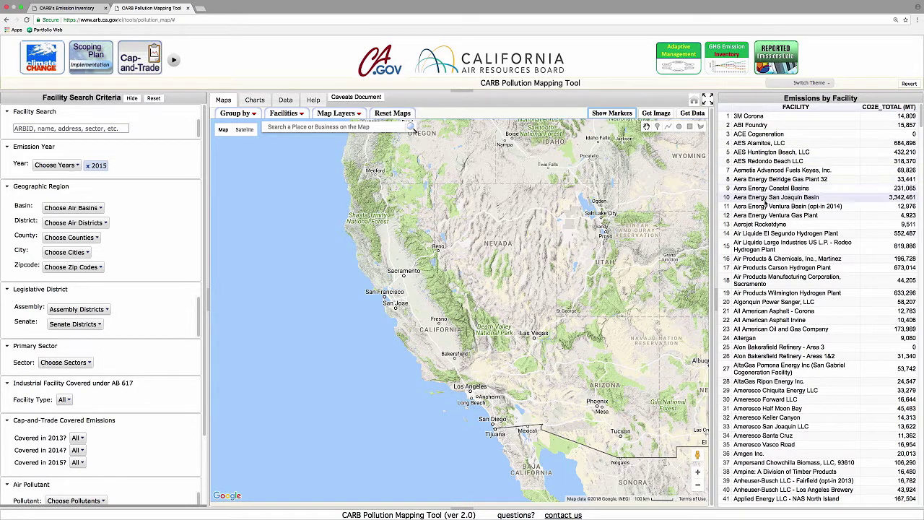
{"action": "left_click", "coordinate": [102, 127]}
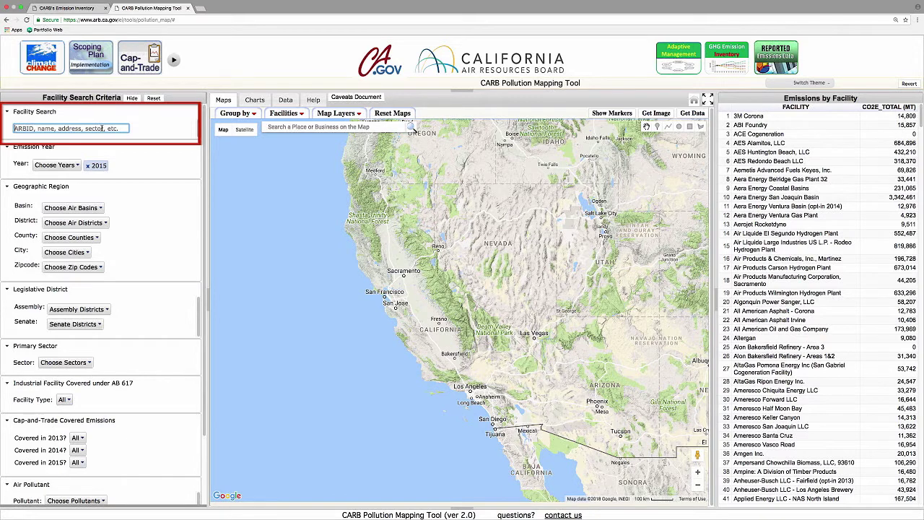
Search for 'Phillips 66' and open the Los Angeles Refinery - Wilmington Plant details.
{"action": "type", "text": "P"}
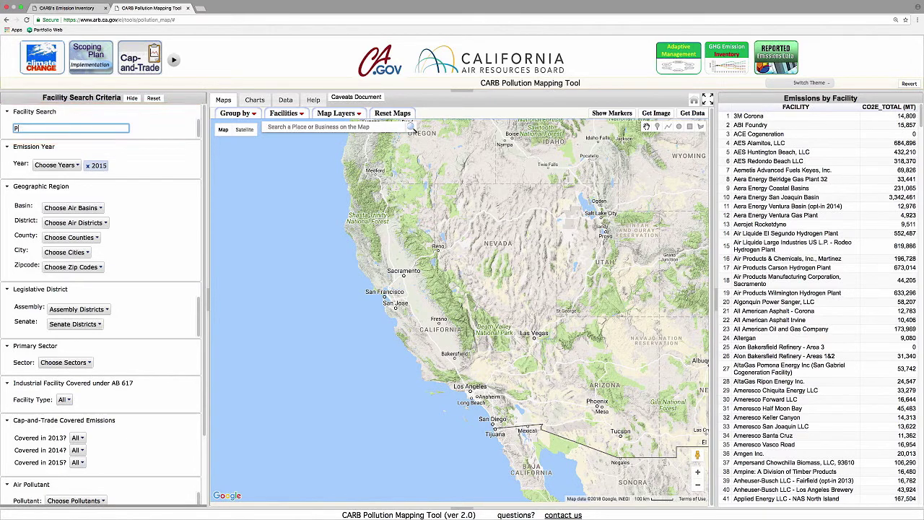
{"action": "type", "text": "hillips 66"}
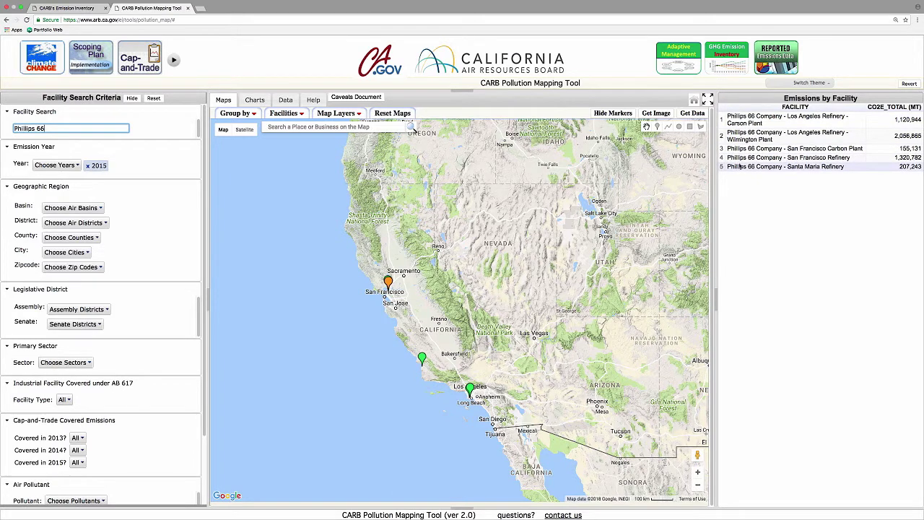
{"action": "left_click", "coordinate": [741, 139]}
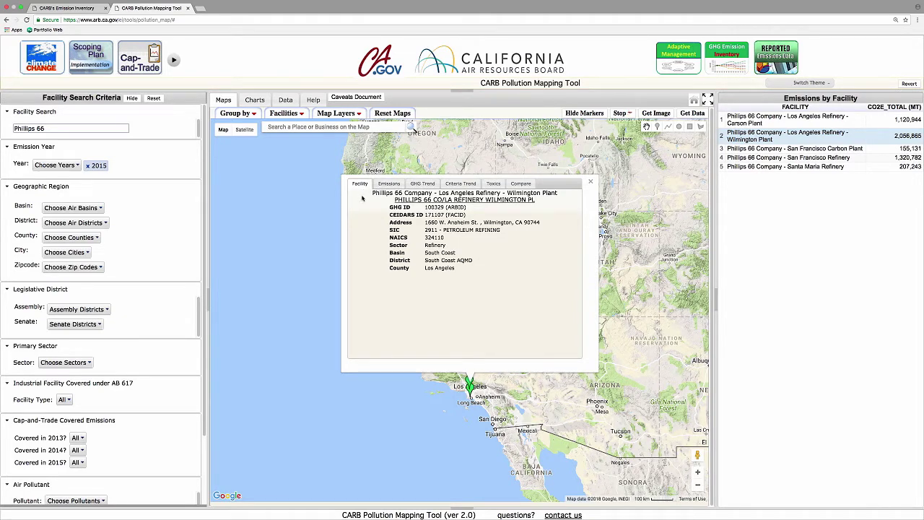
Review the Wilmington Plant's pollutant emissions table, GHG trend and criteria pollutant trend.
{"action": "left_click", "coordinate": [389, 183]}
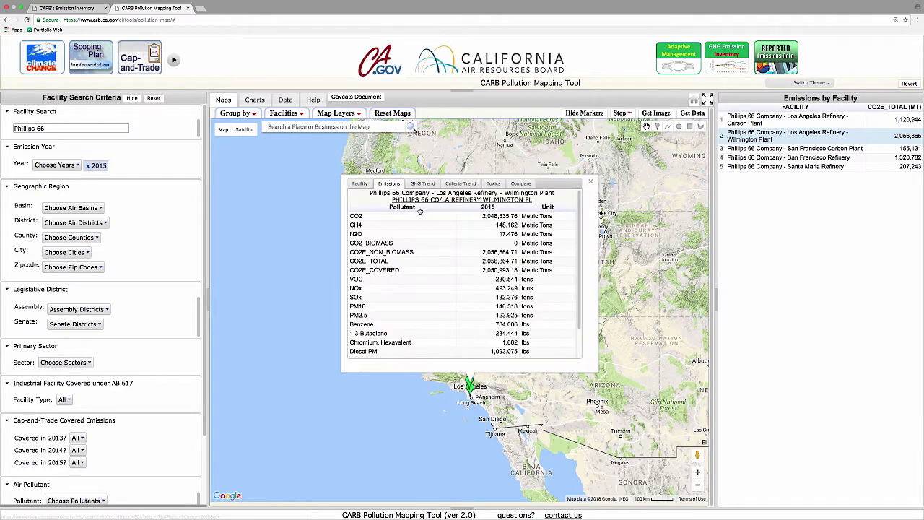
{"action": "scroll", "coordinate": [576, 307], "scroll_direction": "down", "scroll_amount": 1}
{"action": "scroll", "coordinate": [576, 307], "scroll_direction": "down", "scroll_amount": 2}
{"action": "scroll", "coordinate": [580, 296], "scroll_direction": "up", "scroll_amount": 4}
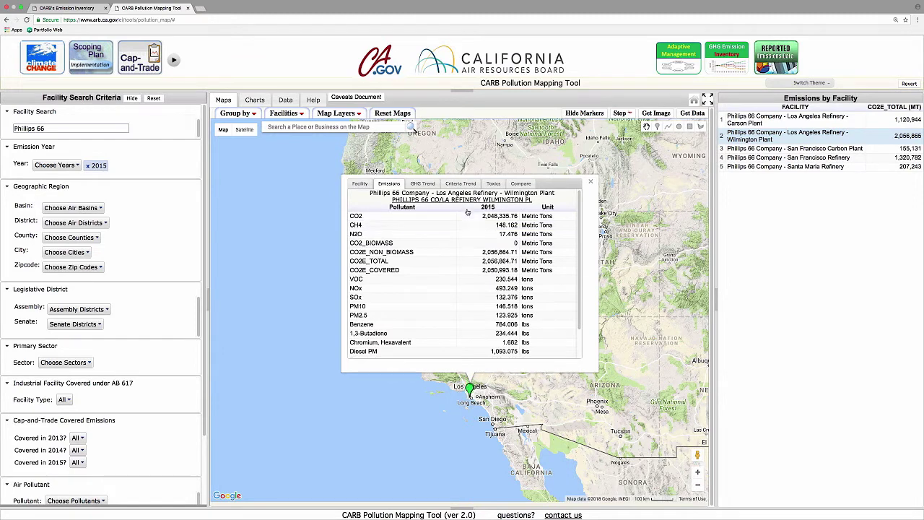
{"action": "left_click", "coordinate": [431, 185]}
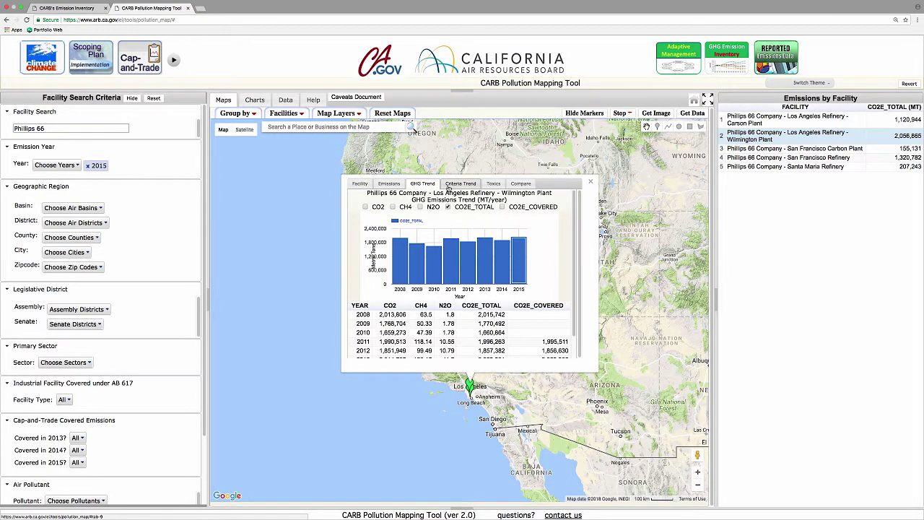
{"action": "left_click", "coordinate": [466, 184]}
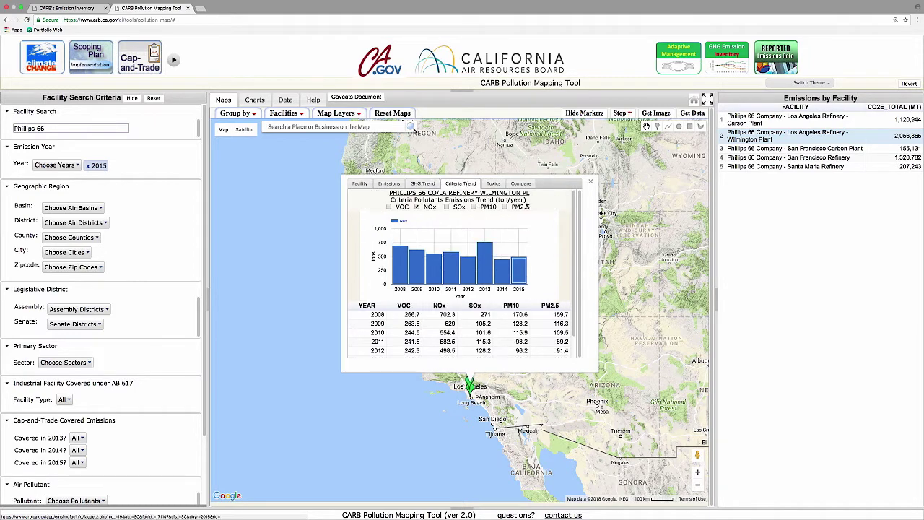
{"action": "mouse_move", "coordinate": [574, 233]}
{"action": "left_mouse_down"}
{"action": "mouse_move", "coordinate": [573, 254]}
{"action": "mouse_move", "coordinate": [571, 226]}
{"action": "left_mouse_up"}
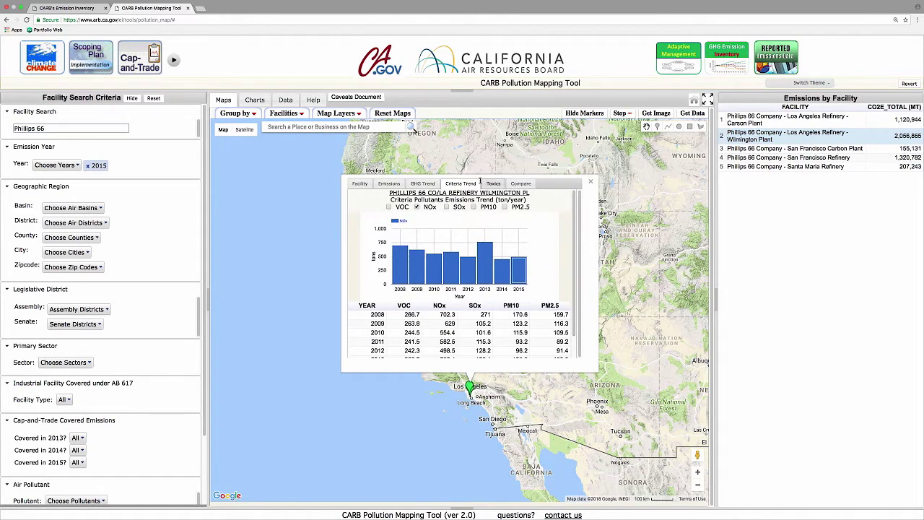
Check the Toxics and Compare views, then close the details and reset the search.
{"action": "left_click", "coordinate": [493, 184]}
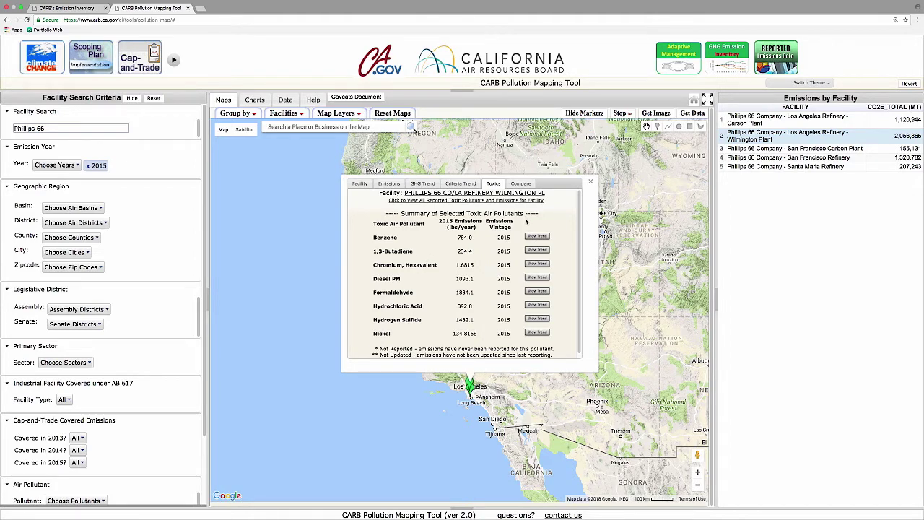
{"action": "left_click", "coordinate": [521, 183]}
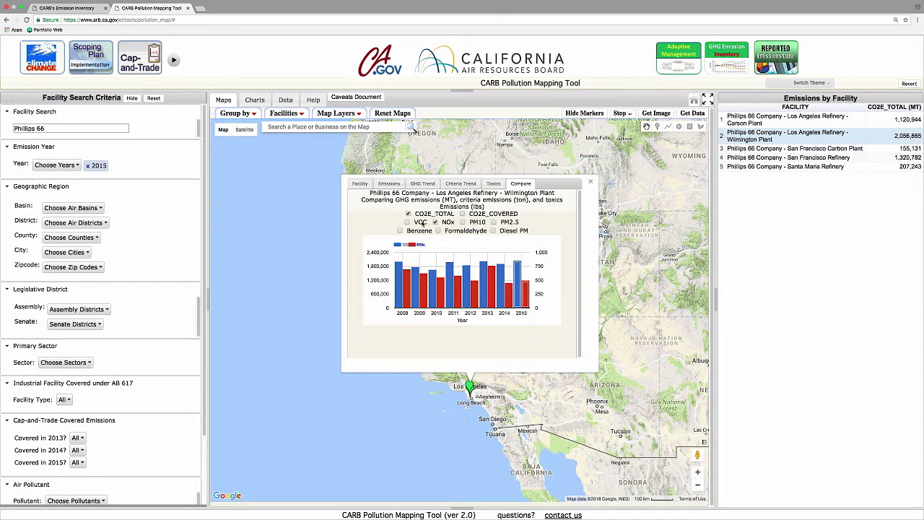
{"action": "left_click", "coordinate": [590, 181]}
{"action": "left_click", "coordinate": [584, 113]}
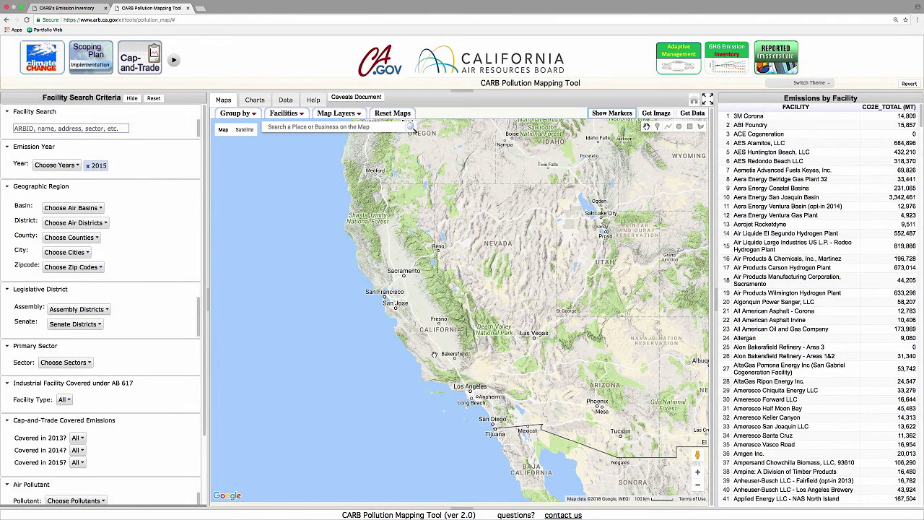
Pan and zoom the map to the Los Angeles area.
{"action": "scroll", "coordinate": [434, 354], "scroll_direction": "up", "scroll_amount": 3}
{"action": "left_click_drag", "start_coordinate": [434, 353], "coordinate": [309, 200]}
{"action": "scroll", "coordinate": [309, 199], "scroll_direction": "up", "scroll_amount": 2}
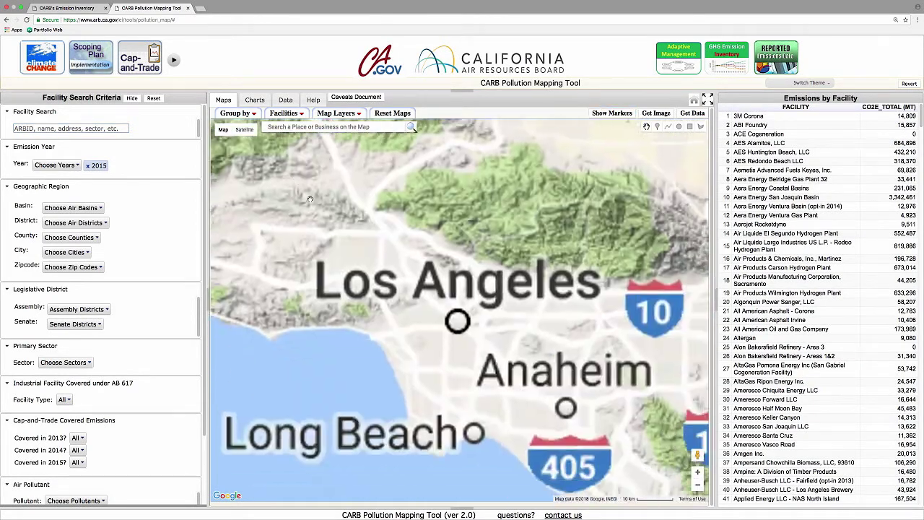
Shade CalEnviroScreen 3.0 tracts, first All California Tracts, then SB535/Top25Pctl Tracts.
{"action": "left_click", "coordinate": [359, 116]}
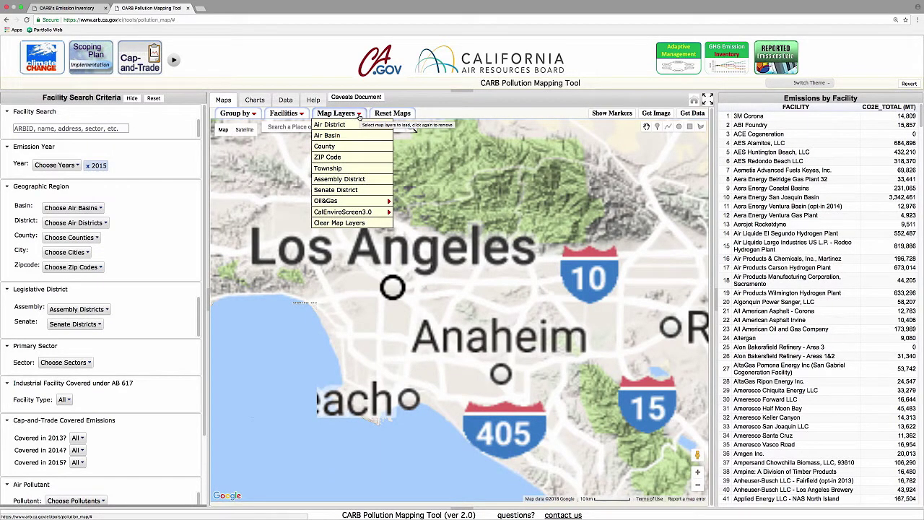
{"action": "mouse_move", "coordinate": [359, 203]}
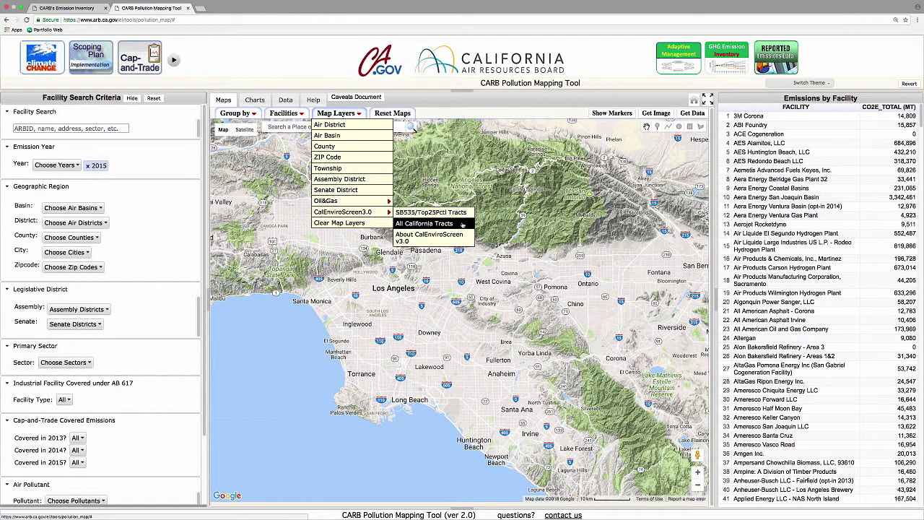
{"action": "left_click", "coordinate": [462, 223]}
{"action": "left_click", "coordinate": [339, 114]}
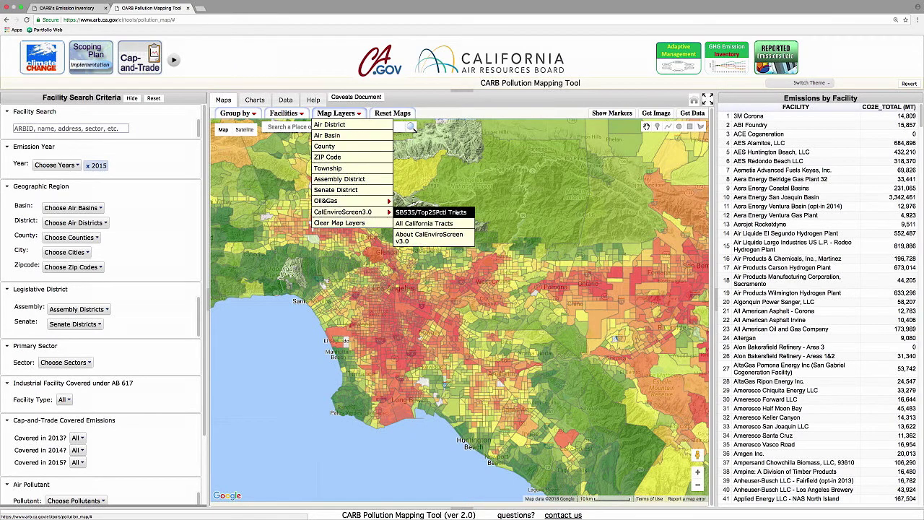
{"action": "left_click", "coordinate": [461, 212]}
{"action": "left_click", "coordinate": [337, 113]}
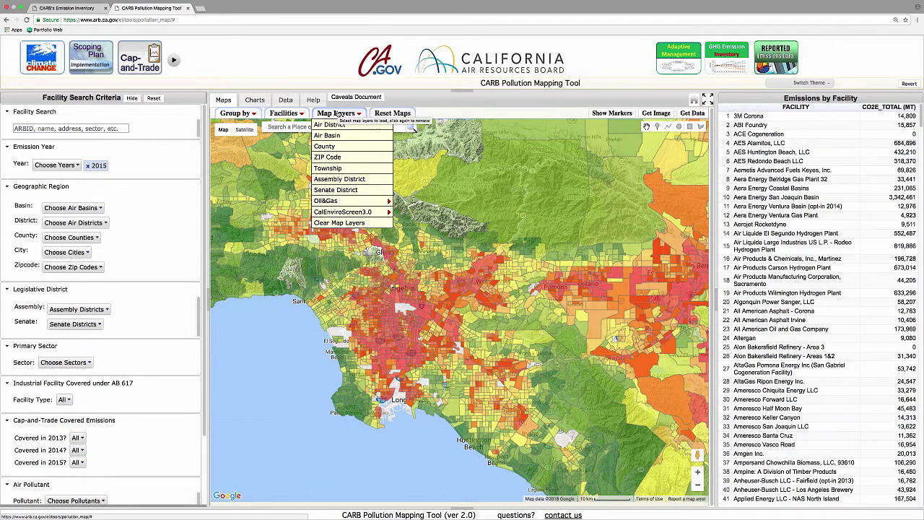
{"action": "mouse_move", "coordinate": [381, 210]}
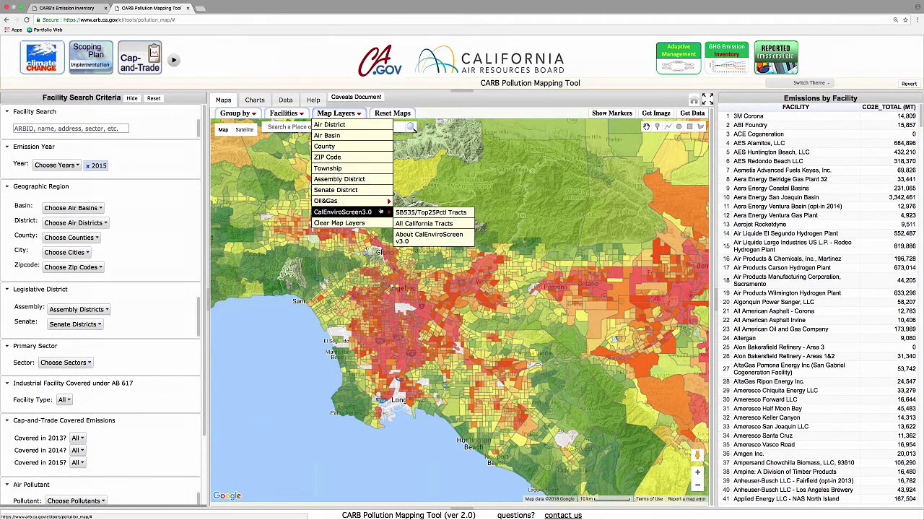
{"action": "left_click", "coordinate": [431, 212]}
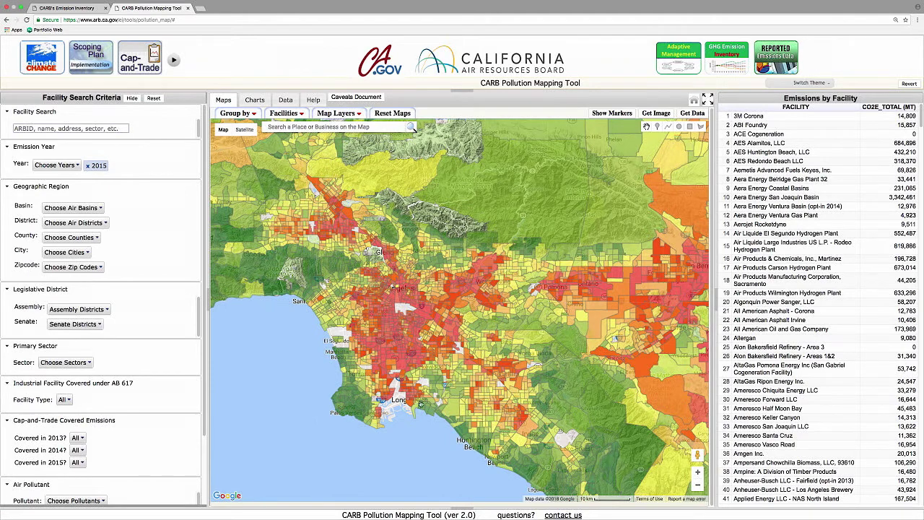
Center the map on the Long Beach coast and show facility markers over the shaded tracts.
{"action": "left_click_drag", "start_coordinate": [412, 375], "coordinate": [430, 370]}
{"action": "left_click_drag", "start_coordinate": [465, 411], "coordinate": [453, 332]}
{"action": "scroll", "coordinate": [453, 332], "scroll_direction": "up", "scroll_amount": 3}
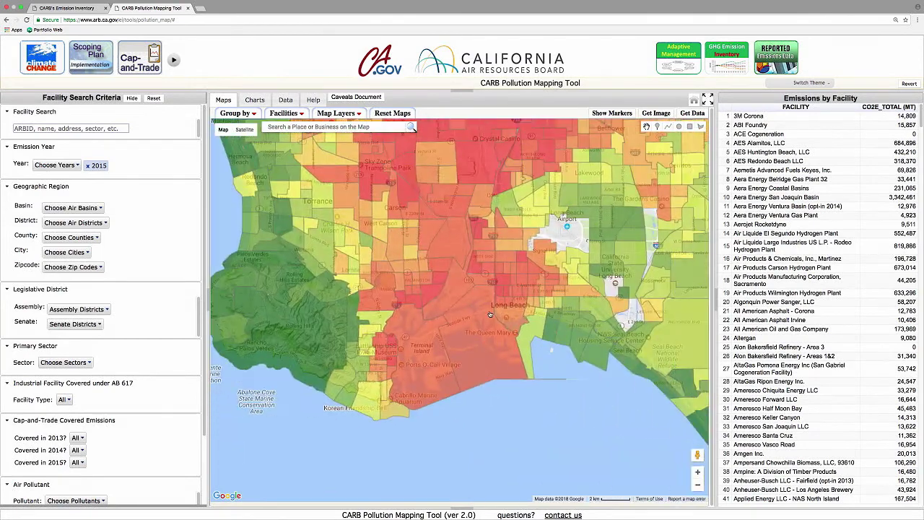
{"action": "scroll", "coordinate": [489, 315], "scroll_direction": "up", "scroll_amount": 2}
{"action": "left_click", "coordinate": [611, 112]}
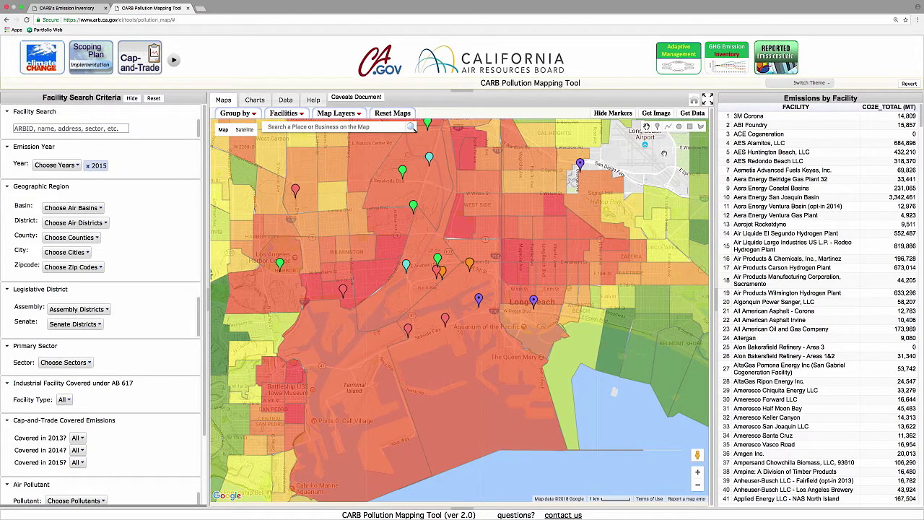
Draw a rectangle over central Long Beach facilities and open its Geometry summary.
{"action": "left_click", "coordinate": [690, 126]}
{"action": "left_click_drag", "start_coordinate": [390, 244], "coordinate": [501, 350]}
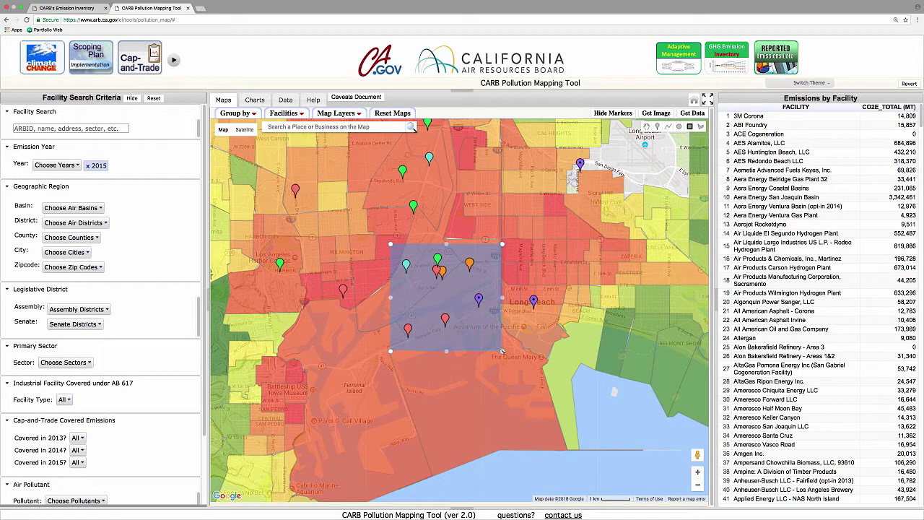
{"action": "left_click", "coordinate": [428, 306]}
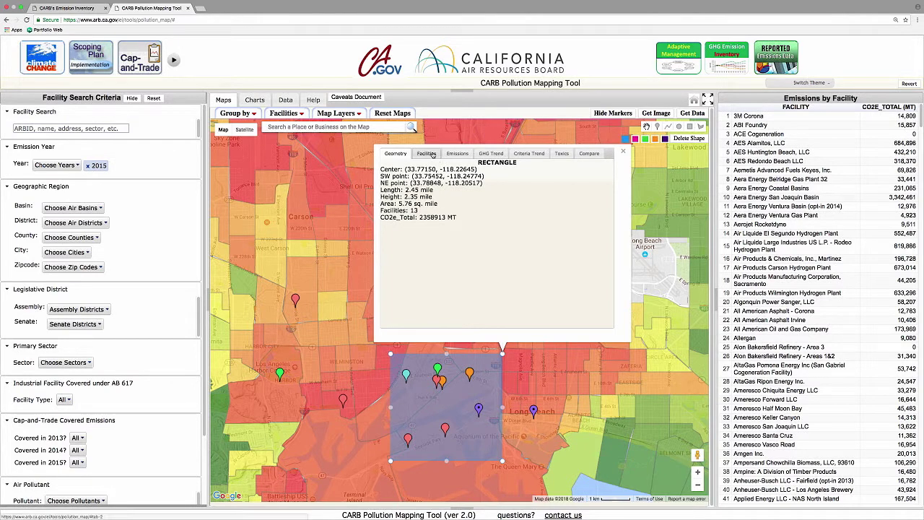
Review the rectangle's Facilities, Emissions, GHG Trend, Criteria Trend, Toxics and Compare tabs, then close it.
{"action": "left_click", "coordinate": [427, 153]}
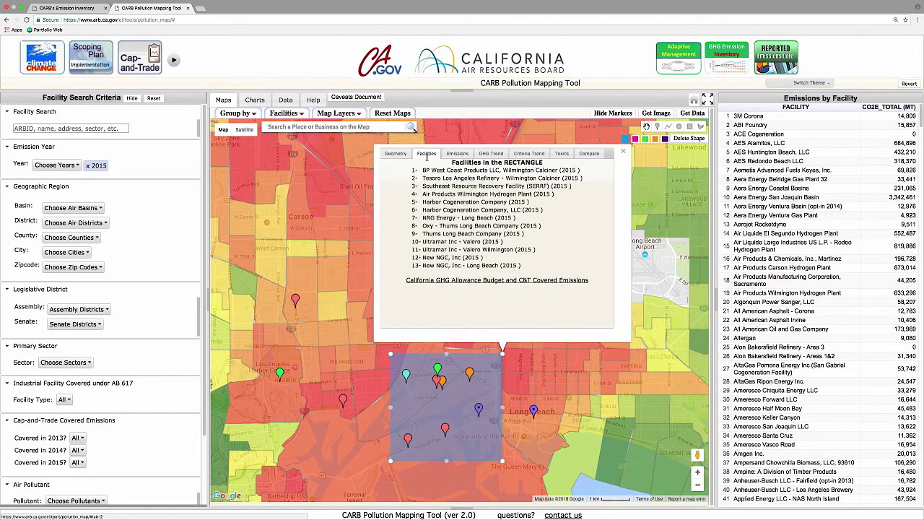
{"action": "left_click", "coordinate": [457, 154]}
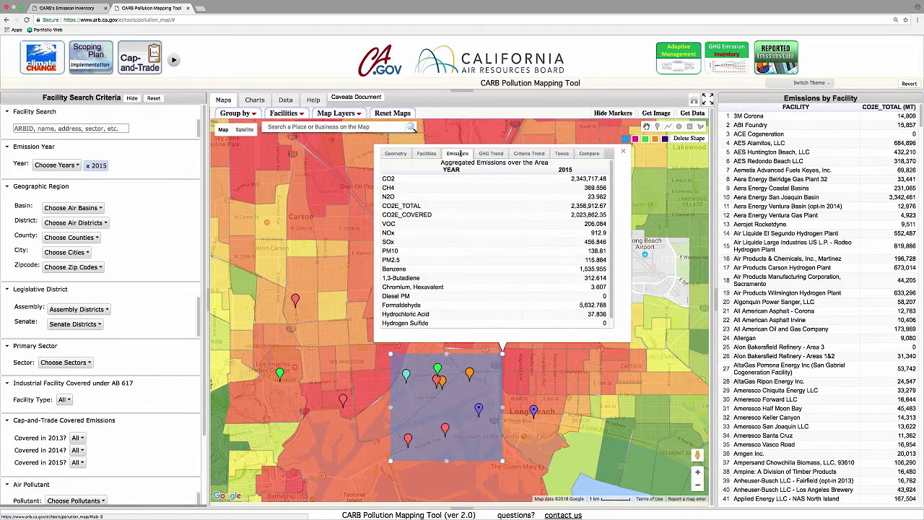
{"action": "left_click", "coordinate": [491, 153]}
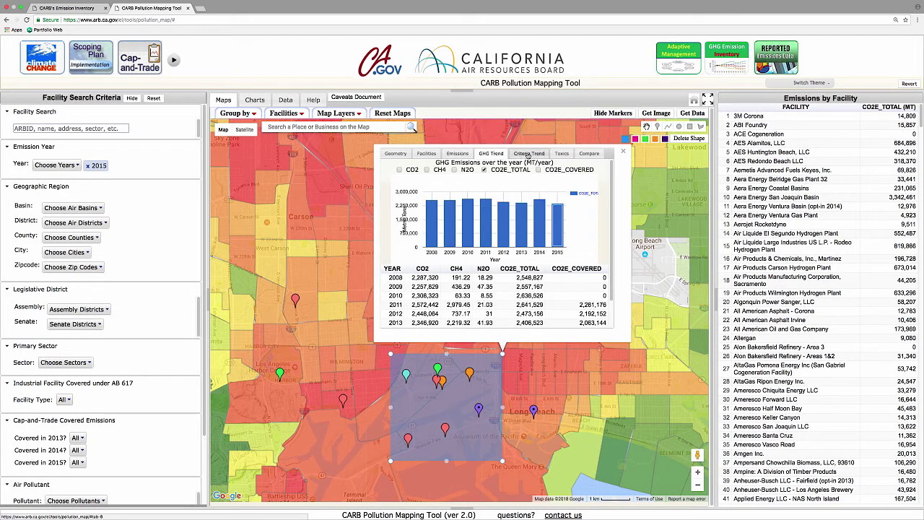
{"action": "left_click", "coordinate": [529, 153]}
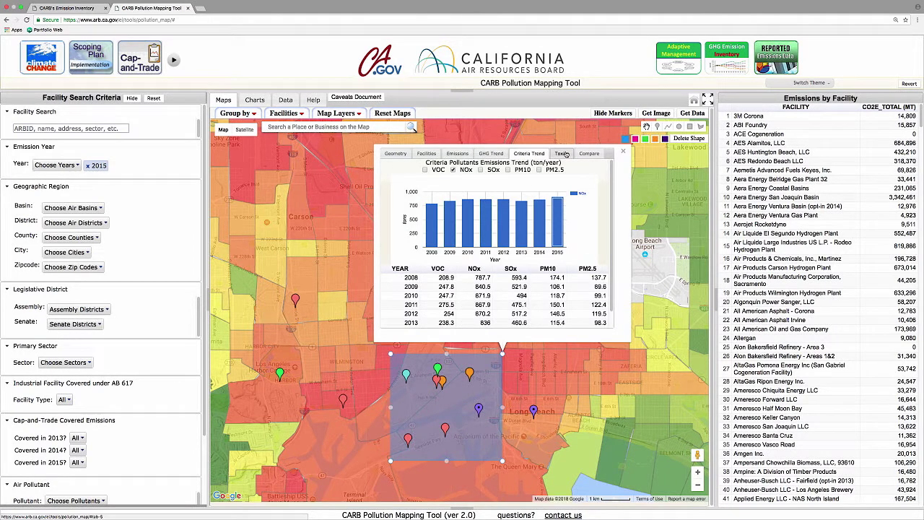
{"action": "left_click", "coordinate": [563, 154]}
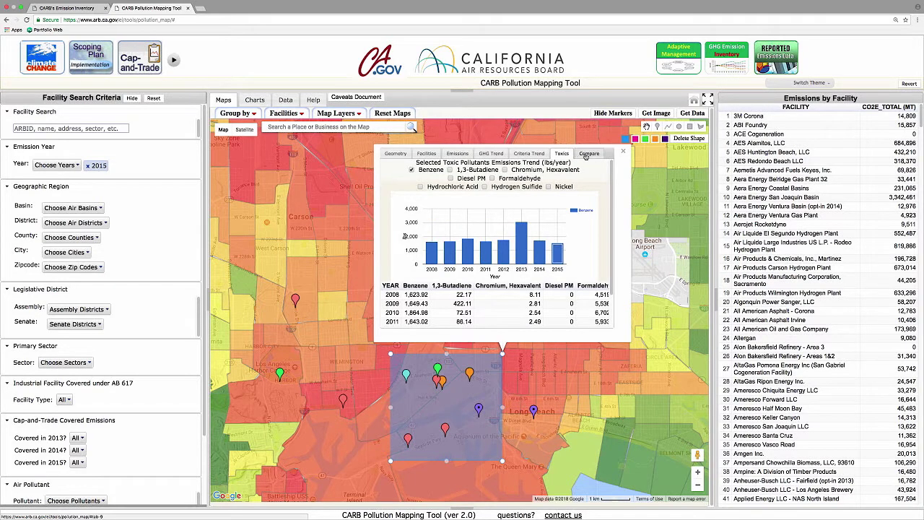
{"action": "left_click", "coordinate": [591, 153]}
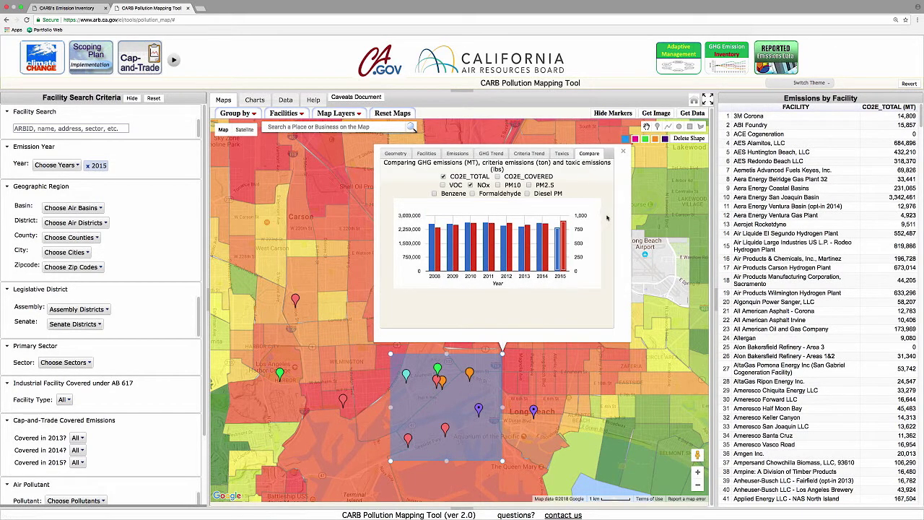
{"action": "left_click", "coordinate": [623, 152]}
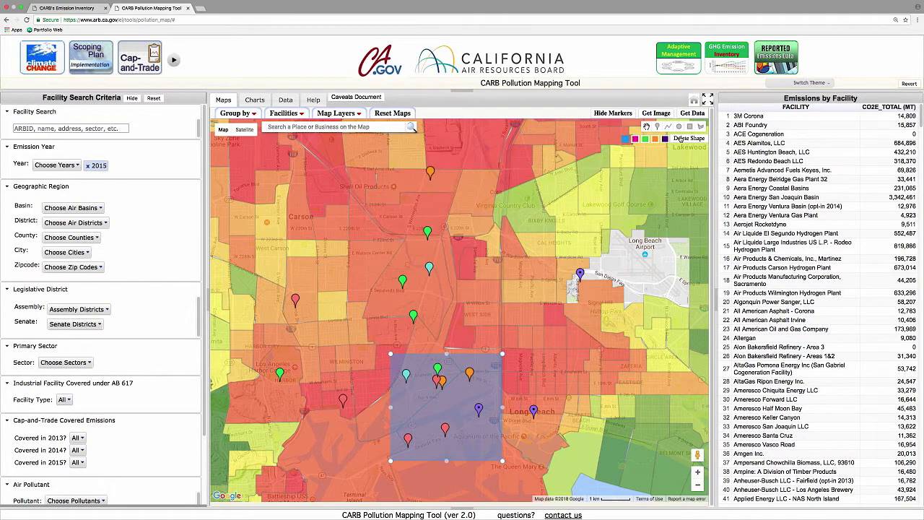
Delete the drawn rectangle and zoom out to Southern California.
{"action": "left_click", "coordinate": [681, 139]}
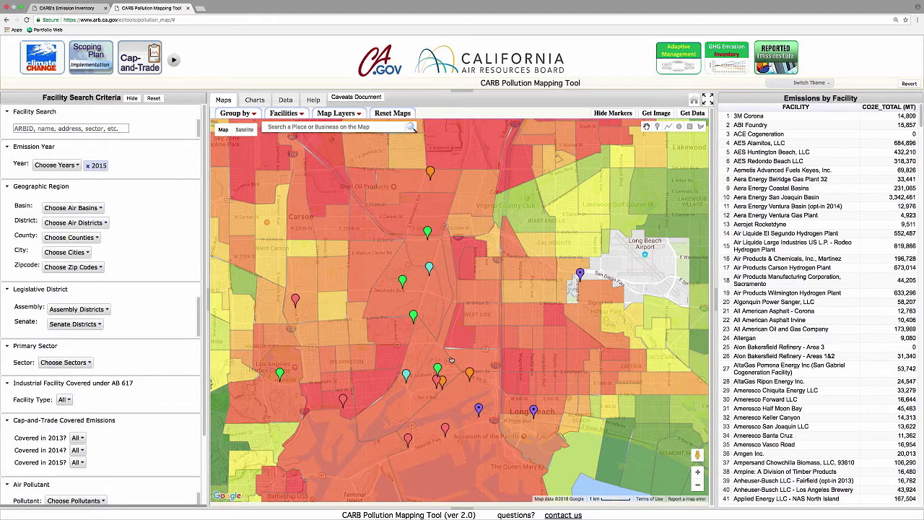
{"action": "scroll", "coordinate": [451, 359], "scroll_direction": "down", "scroll_amount": 3}
{"action": "scroll", "coordinate": [450, 359], "scroll_direction": "down", "scroll_amount": 2}
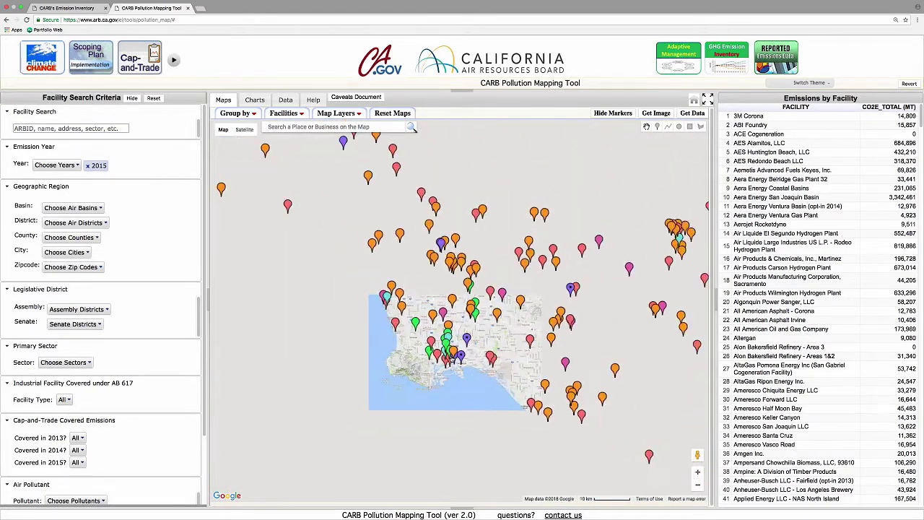
{"action": "scroll", "coordinate": [453, 358], "scroll_direction": "down", "scroll_amount": 1}
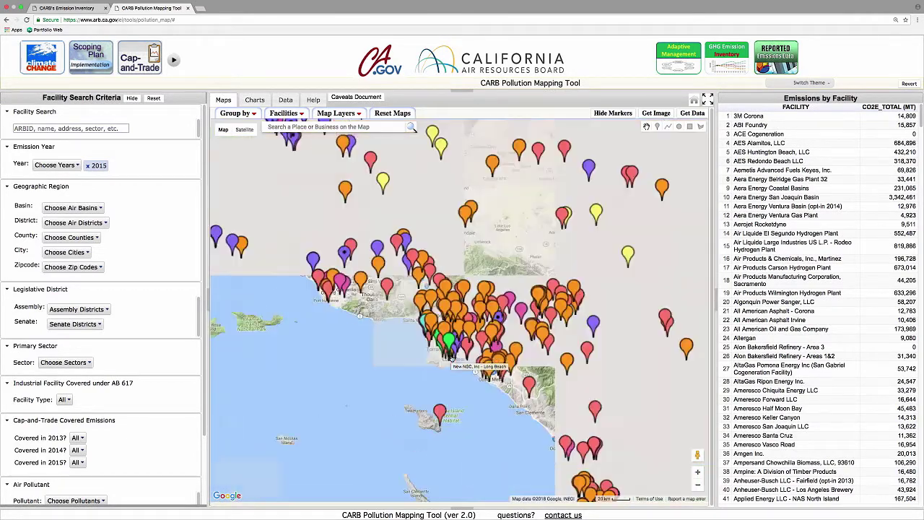